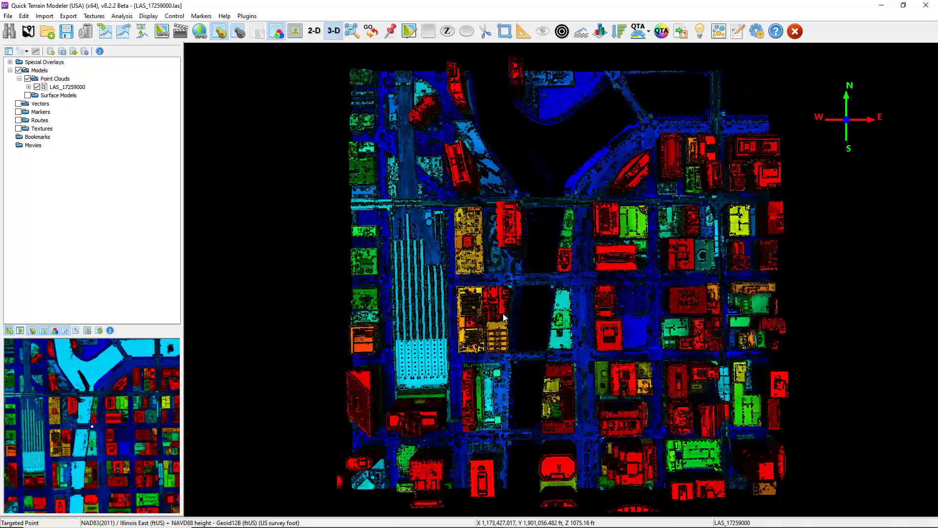
Orbit the colour-coded city point cloud from top-down into a low, oblique close-up view
drag(499, 317, 624, 323)
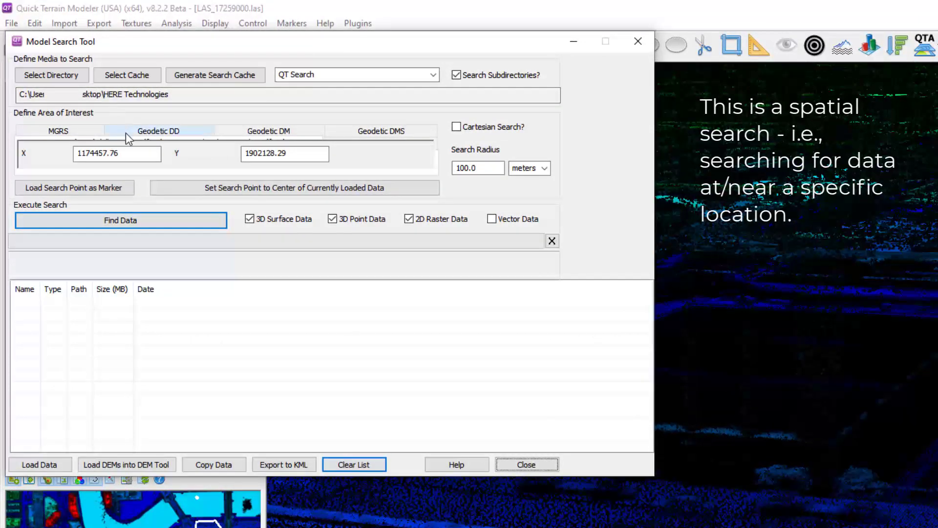
Search the data near the current point and load the 1857.7 MB HT230 mobile .laz file
click(131, 220)
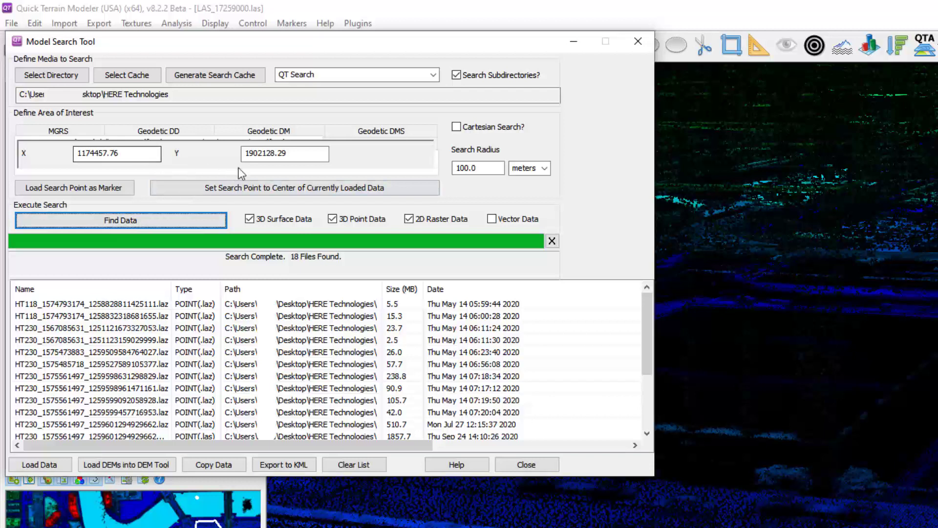
scroll(163, 297, down, 3)
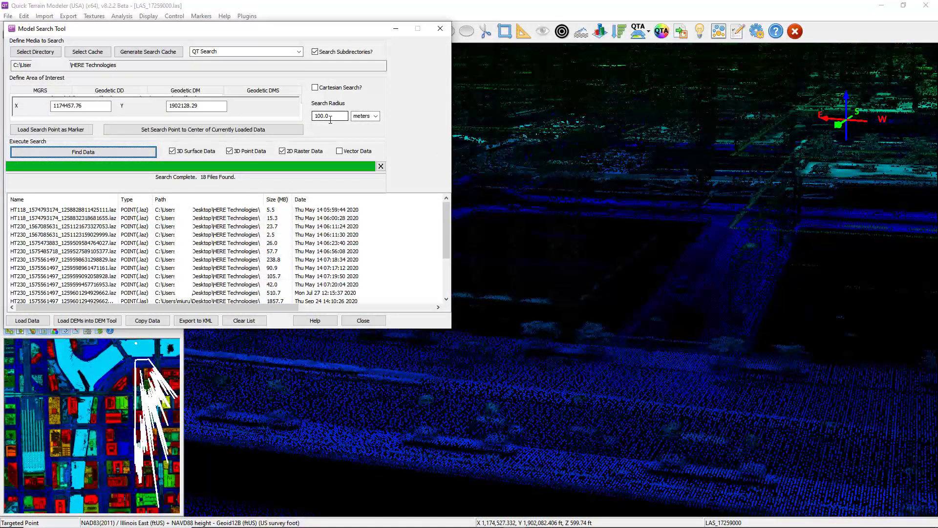
scroll(146, 254, down, 3)
click(106, 243)
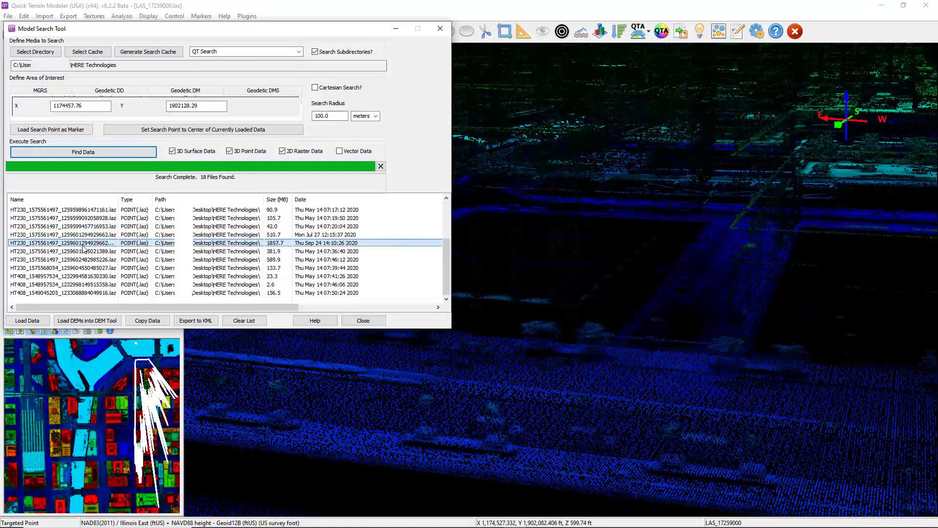
click(27, 320)
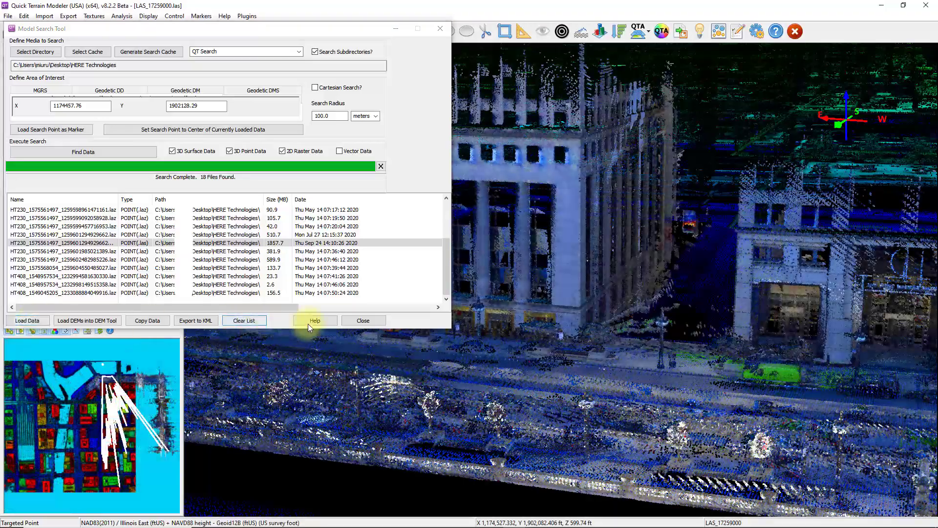
Close the Model Search Tool and orbit the view around the street intersection
click(364, 322)
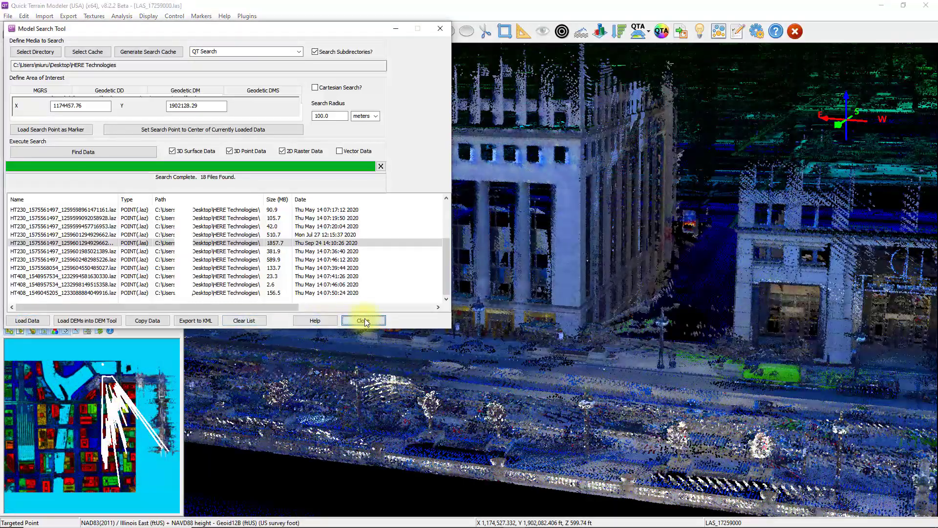
drag(528, 342, 593, 391)
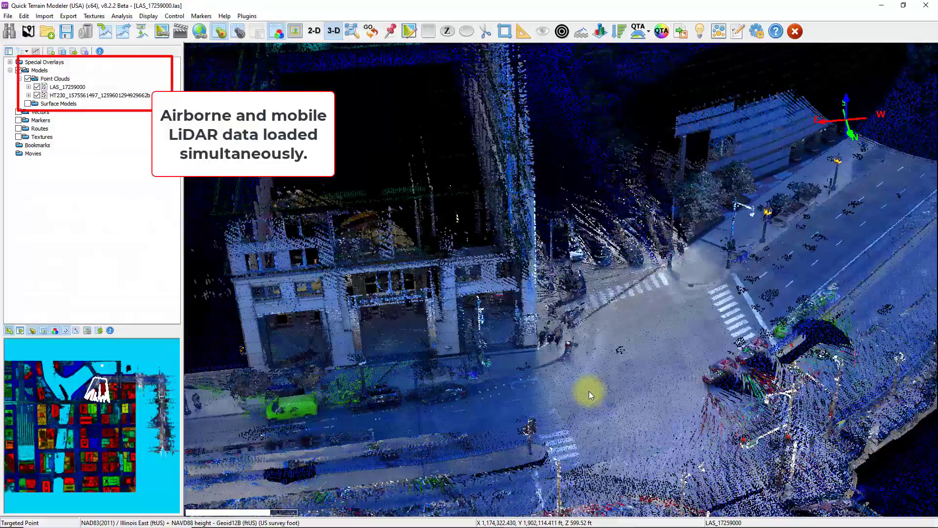
scroll(588, 391, down, 10)
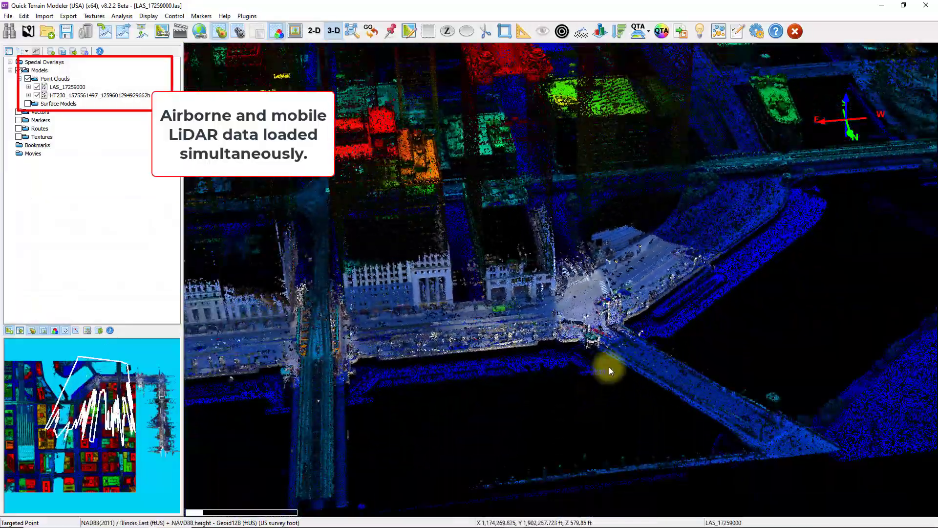
drag(609, 366, 458, 375)
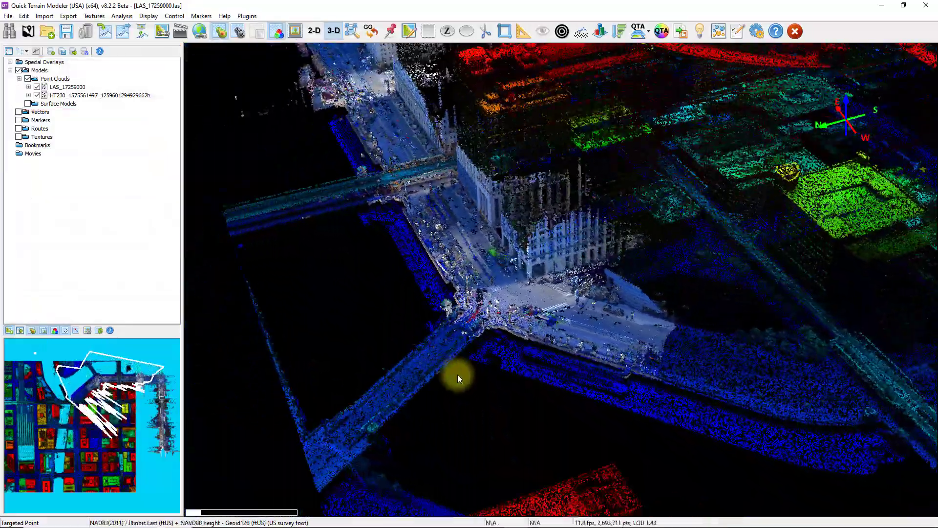
scroll(457, 374, up, 8)
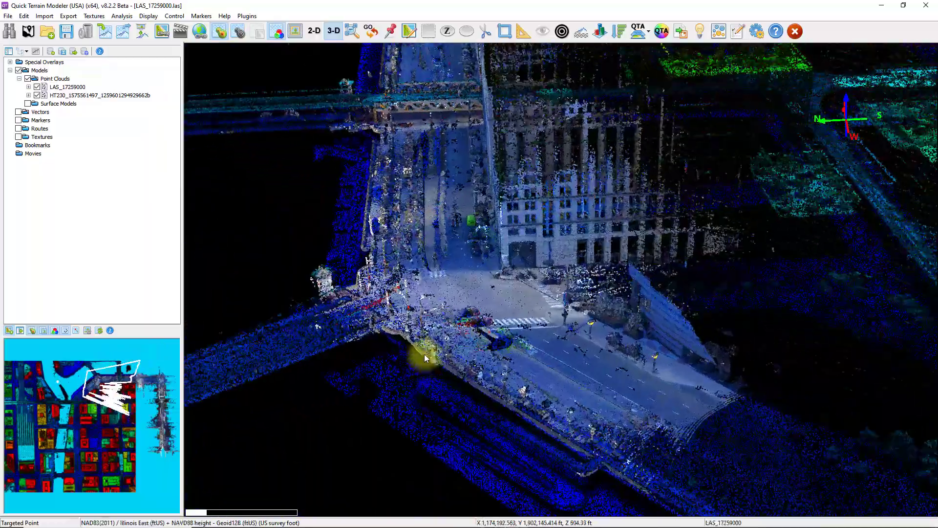
scroll(425, 358, up, 5)
Hide and re-show the HT230 mobile cloud to compare it against the airborne building facades
click(37, 95)
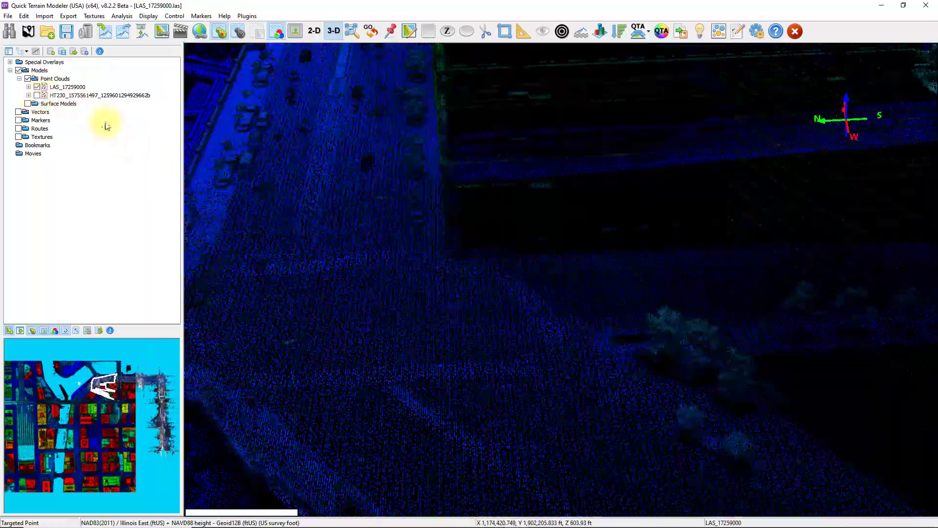
drag(347, 247, 480, 305)
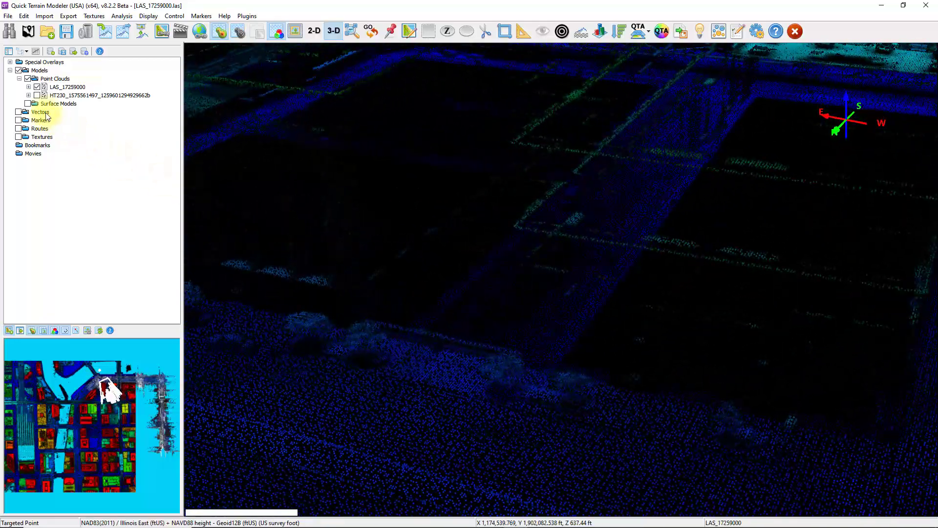
click(37, 95)
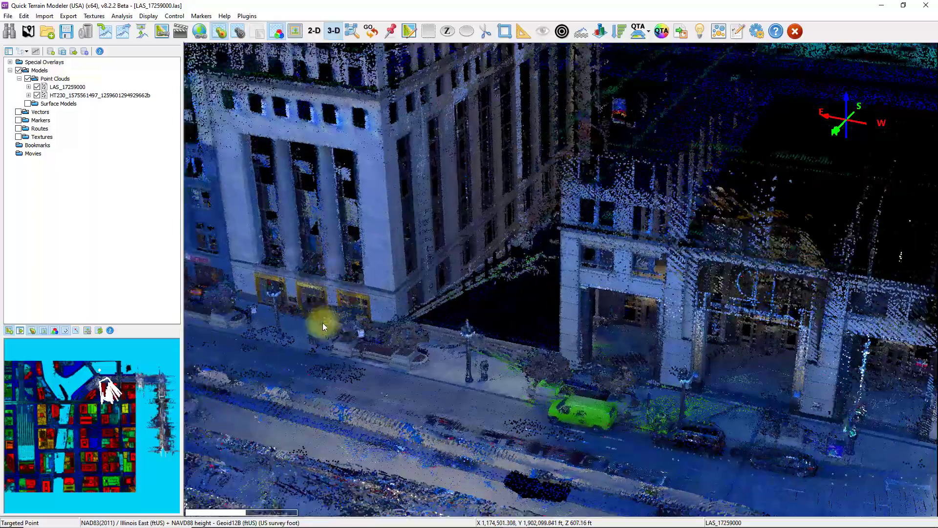
drag(323, 324, 530, 314)
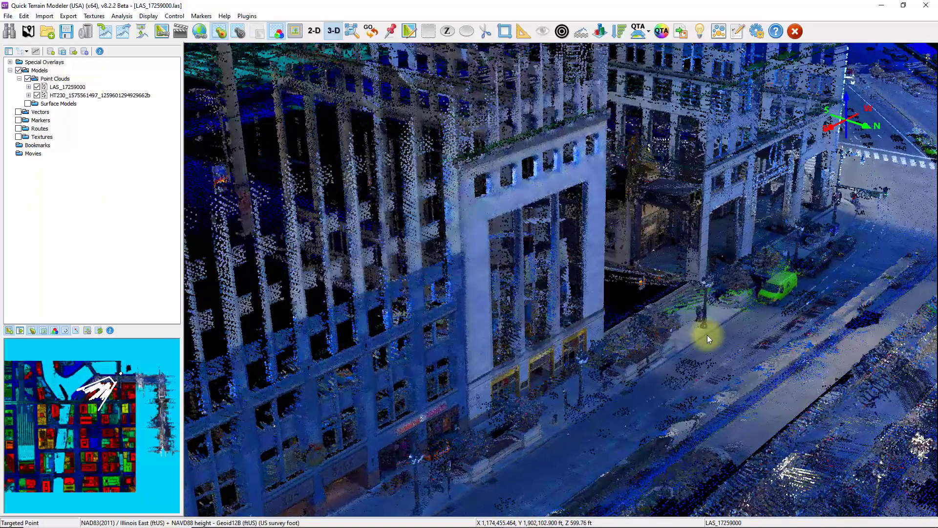
drag(708, 336, 582, 397)
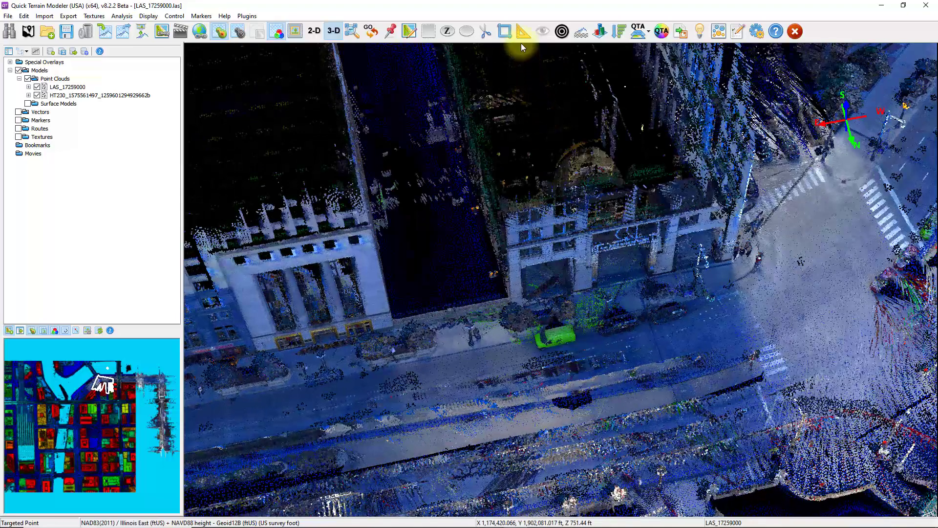
Draw a 214.765 ft ruler line along the street from the sidewalk
click(521, 34)
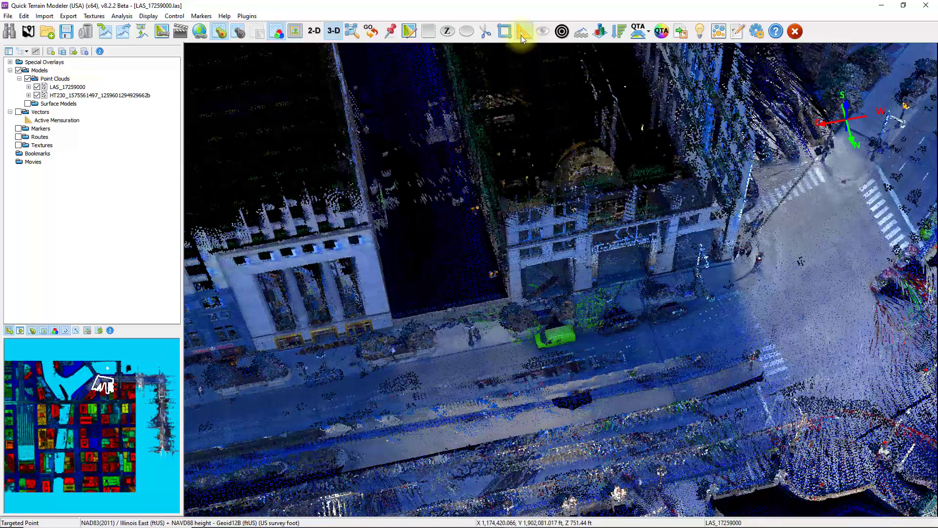
click(307, 368)
right_click(765, 275)
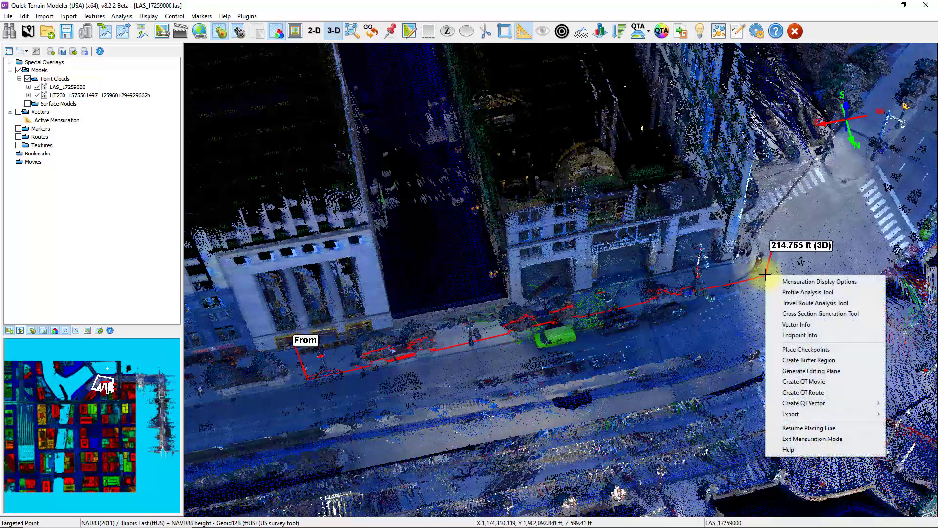
Open the line's elevation profile, widen it, and switch between the airborne and HT230 points
click(807, 292)
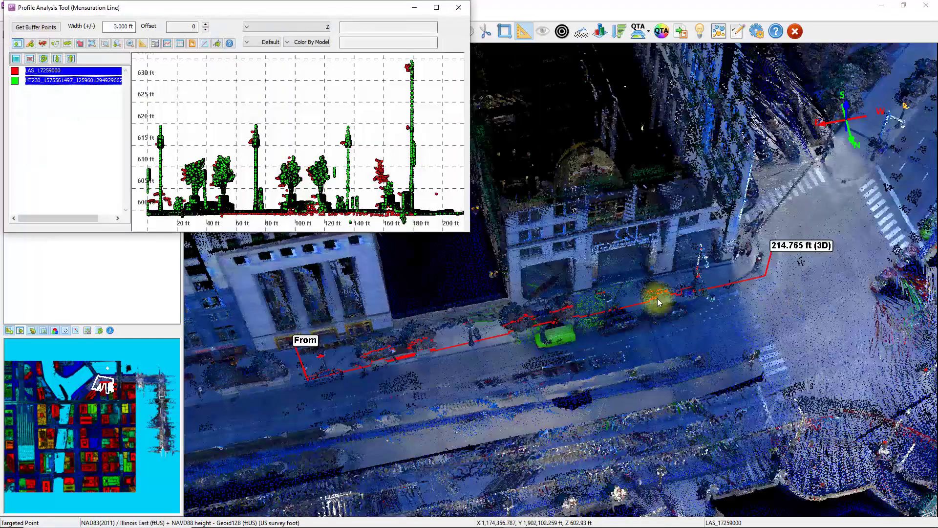
drag(468, 231, 820, 281)
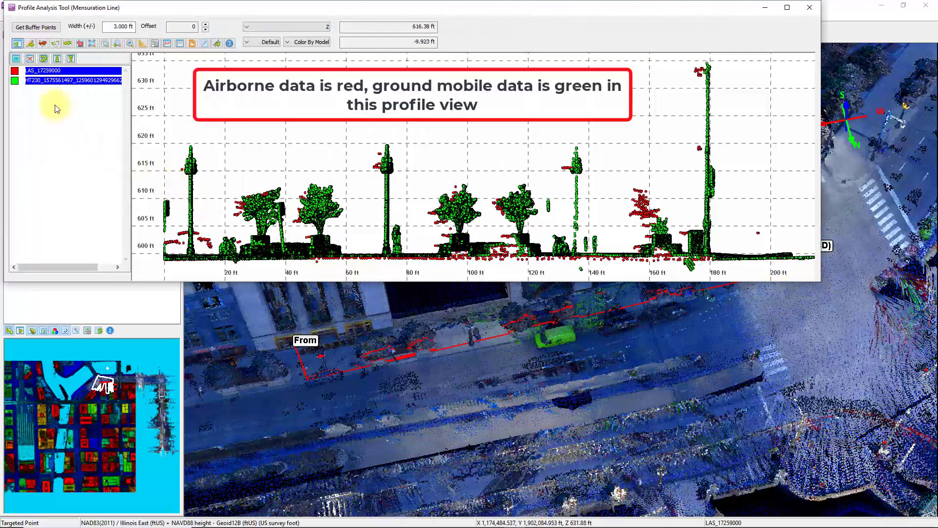
click(60, 72)
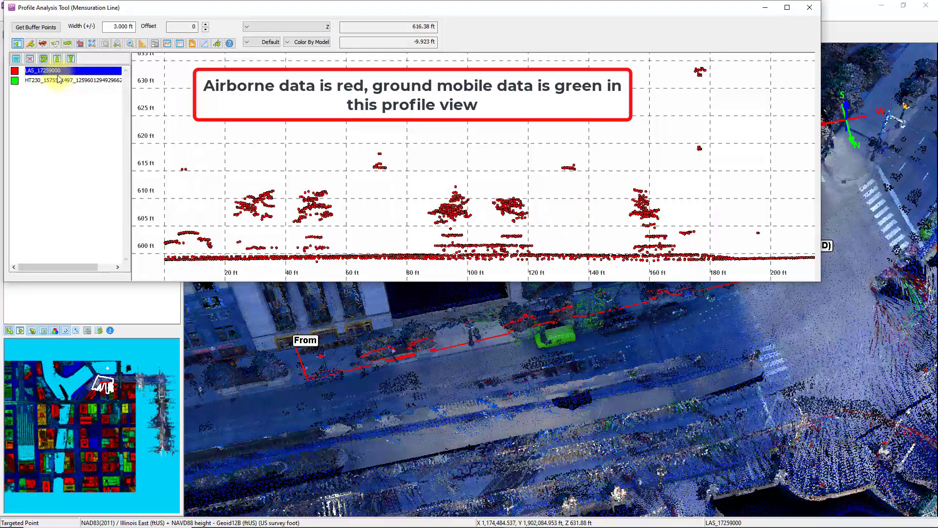
click(58, 80)
click(60, 72)
click(58, 80)
Zoom and pan the profile chart onto the standing figure in the mobile points
scroll(477, 241, up, 2)
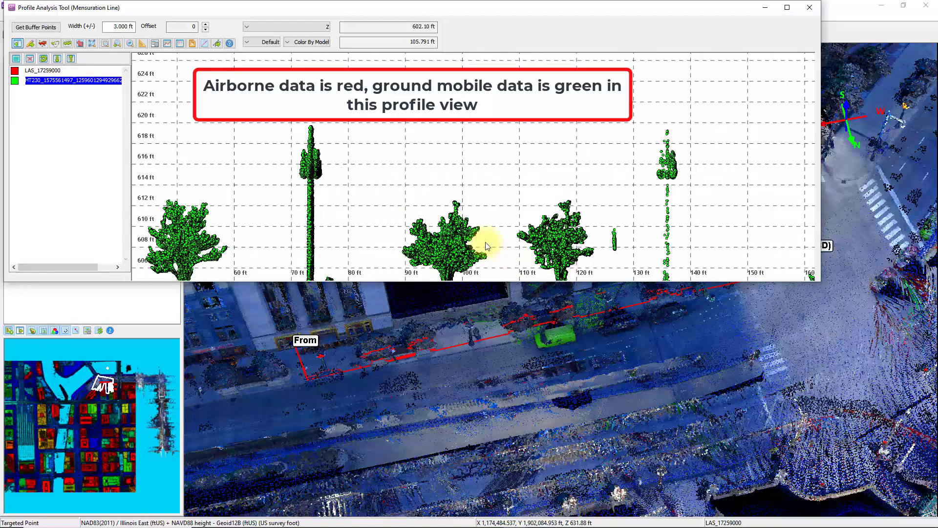
scroll(505, 167, up, 2)
scroll(469, 168, up, 2)
scroll(376, 189, up, 2)
scroll(469, 189, up, 1)
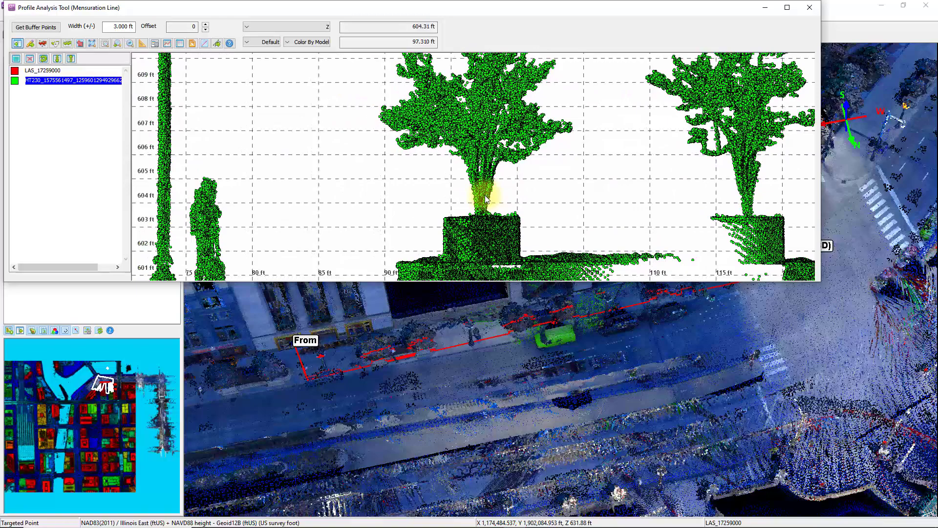
scroll(581, 163, up, 2)
scroll(581, 163, down, 2)
scroll(580, 157, down, 2)
right_drag(580, 160, 575, 195)
scroll(574, 195, down, 1)
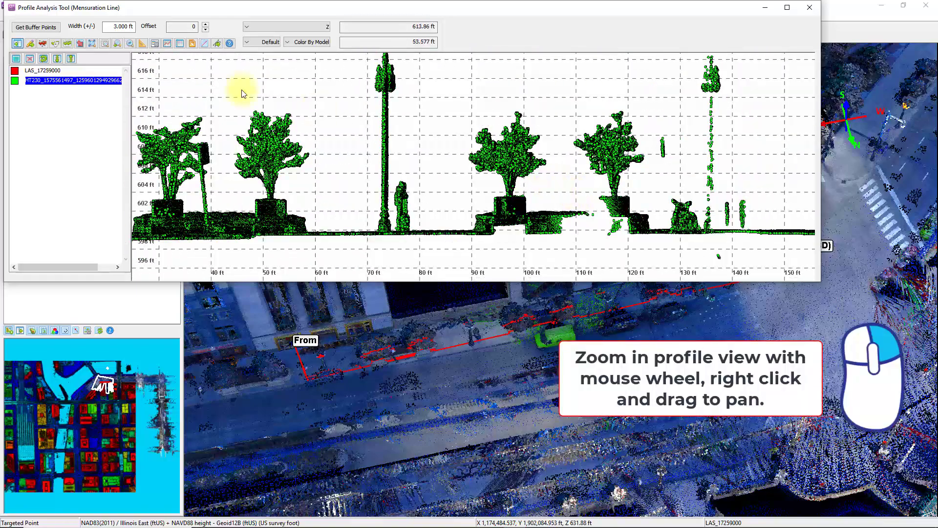
Measure the standing figure's height from the ground, then close the Profile Analysis Tool
click(145, 45)
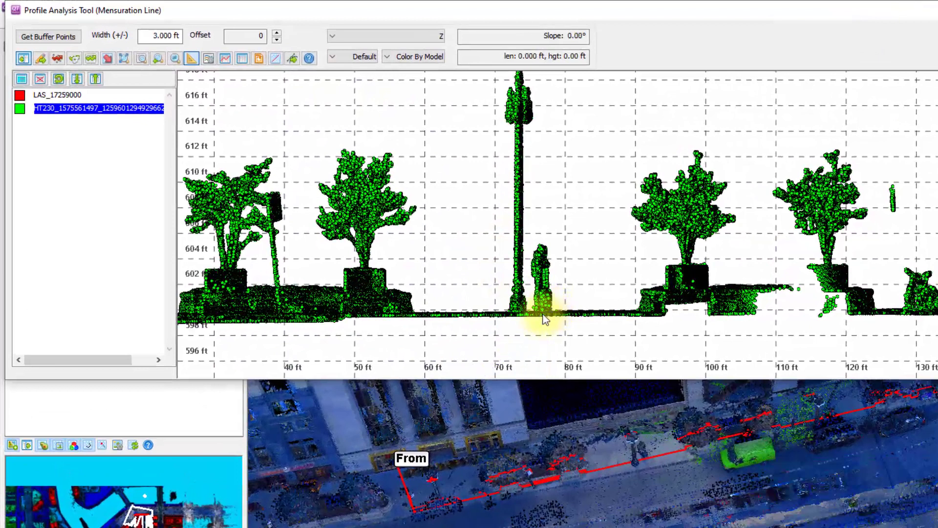
drag(543, 313, 542, 260)
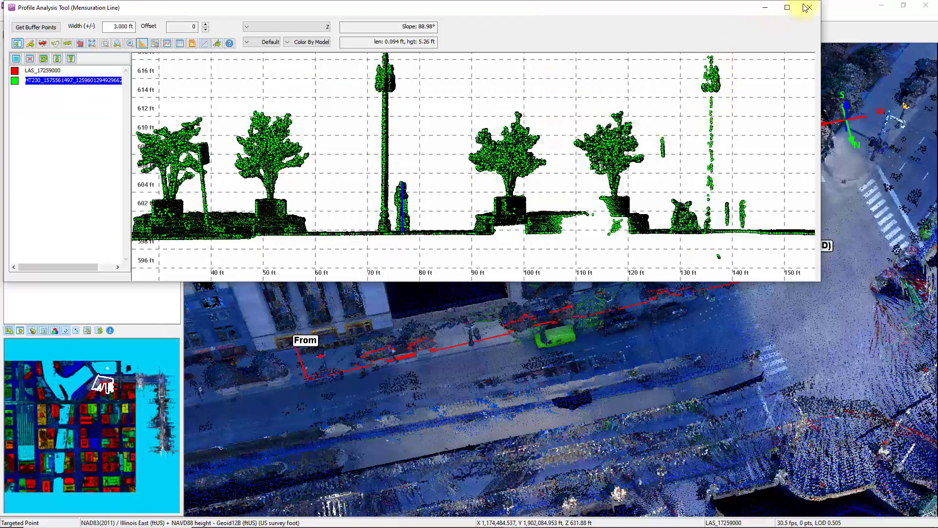
click(807, 8)
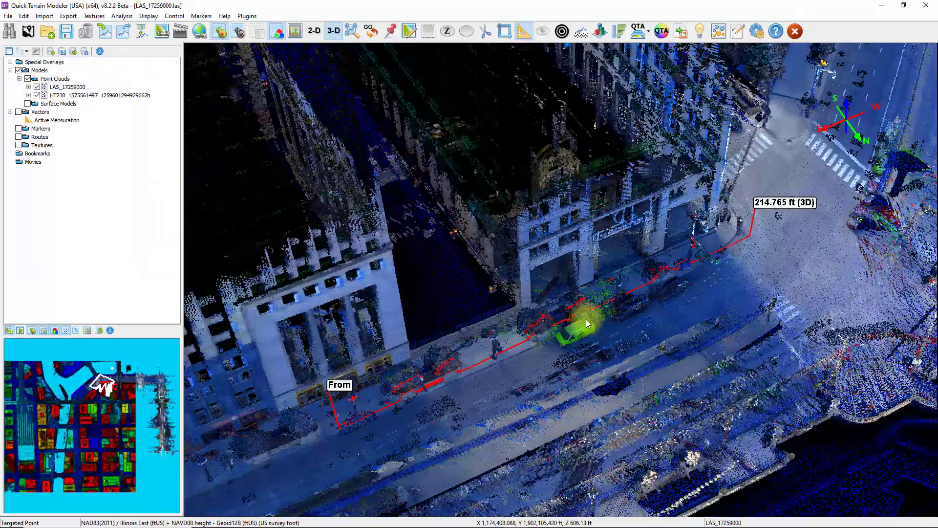
Query a mobile point's Red/Green/Blue values, then a LAS_17259000 point (Z 599.24 ft, intensity 138)
scroll(587, 323, up, 10)
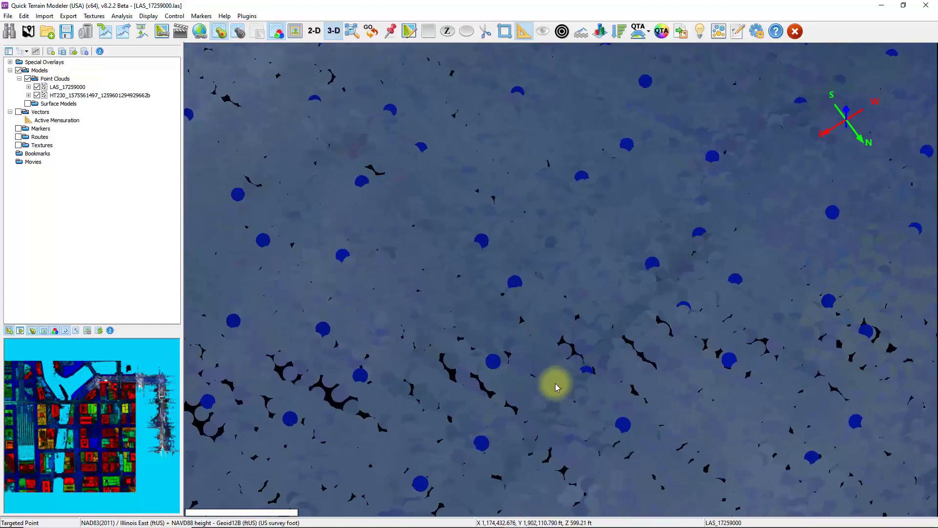
click(555, 309)
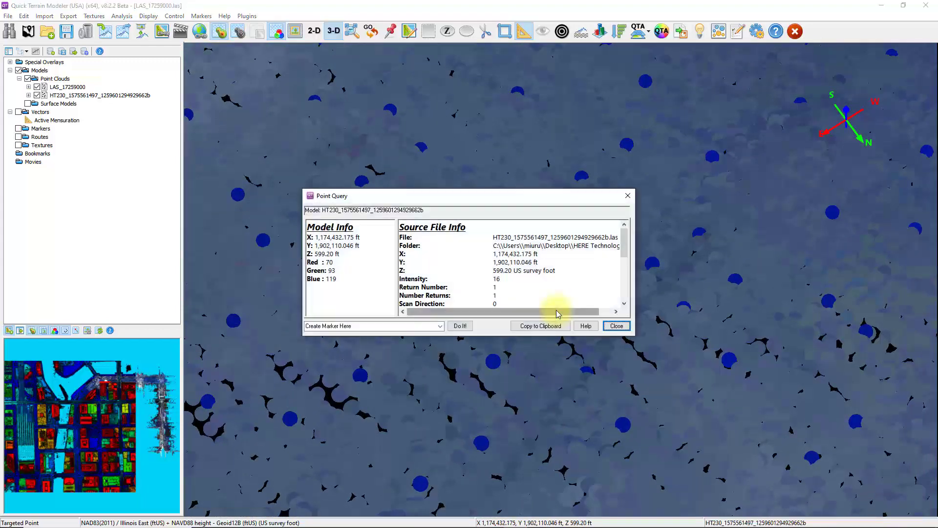
drag(503, 199, 542, 95)
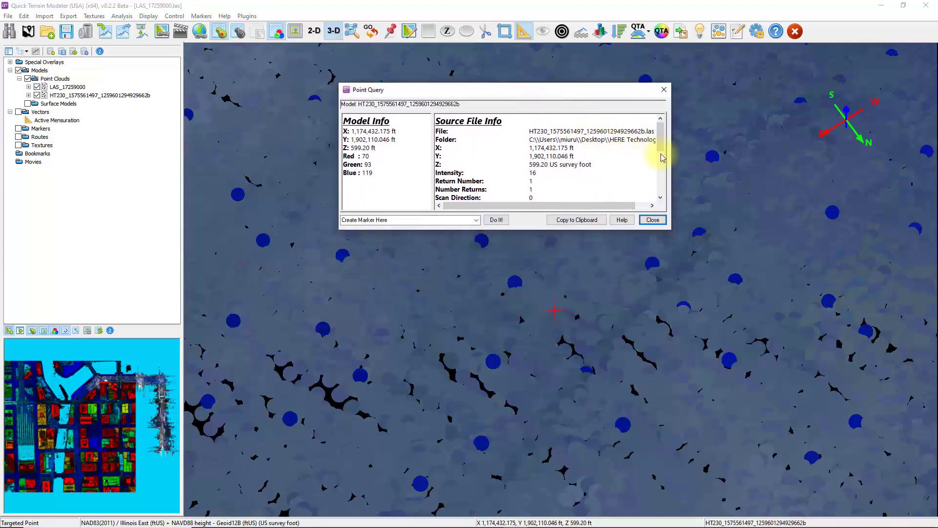
drag(661, 147, 660, 193)
drag(543, 182, 430, 164)
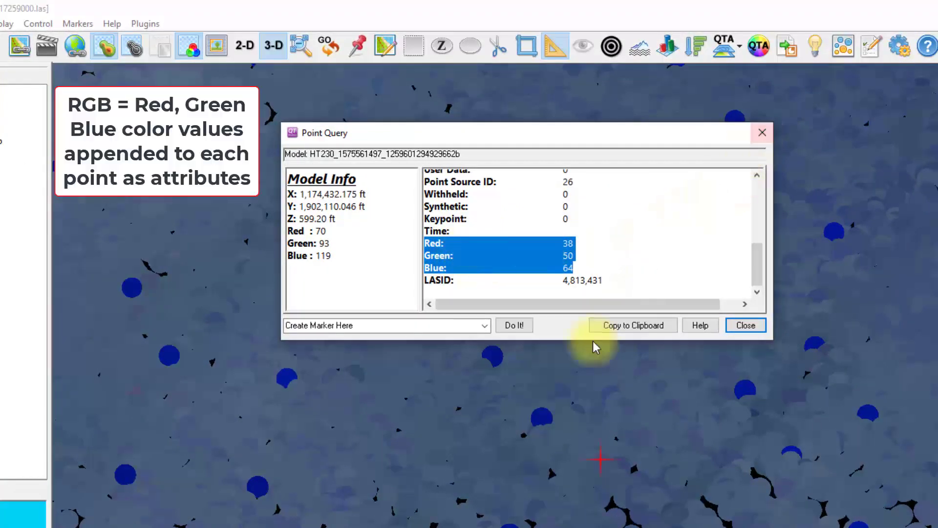
click(541, 415)
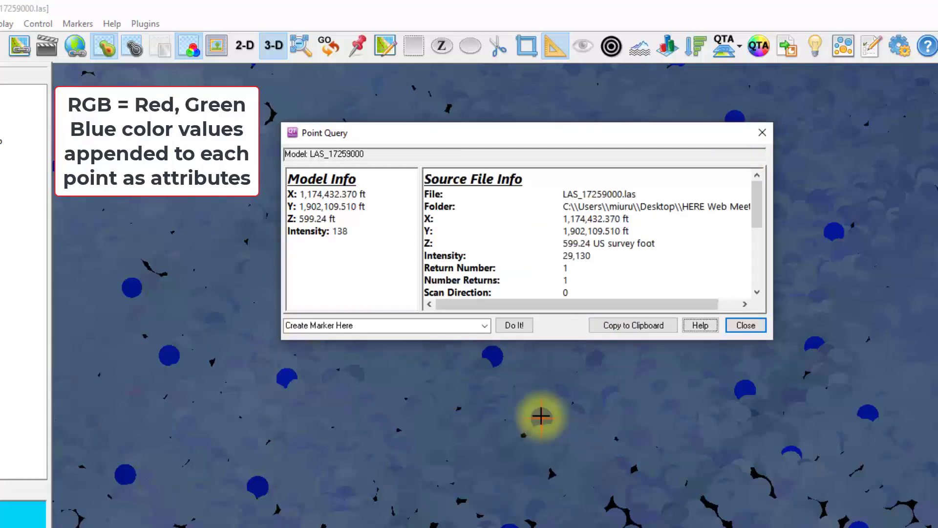
drag(761, 217, 758, 289)
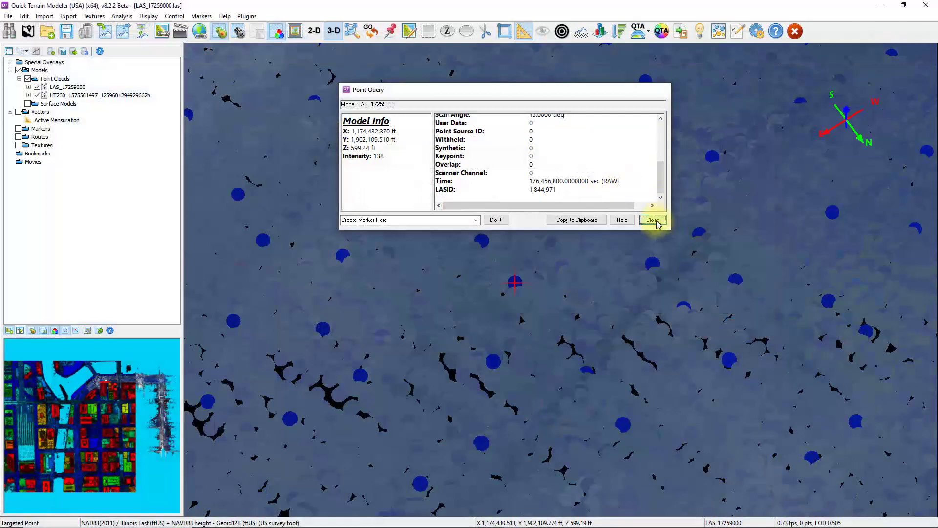
Close the Point Query window and tilt the street into an oblique view
click(652, 220)
scroll(656, 221, down, 5)
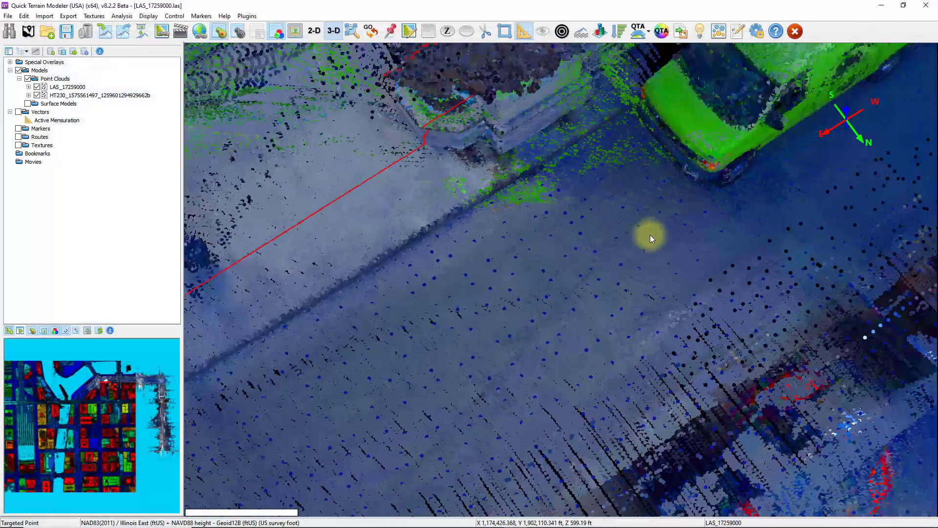
drag(652, 238, 645, 299)
Colour the points by intensity, clear the mensuration line, and apply greyscale intensity shading
click(640, 29)
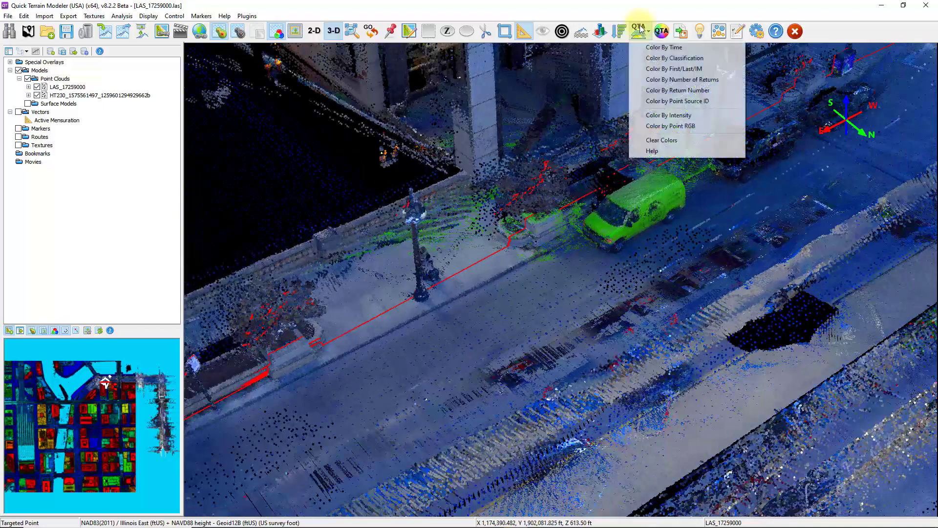
click(661, 115)
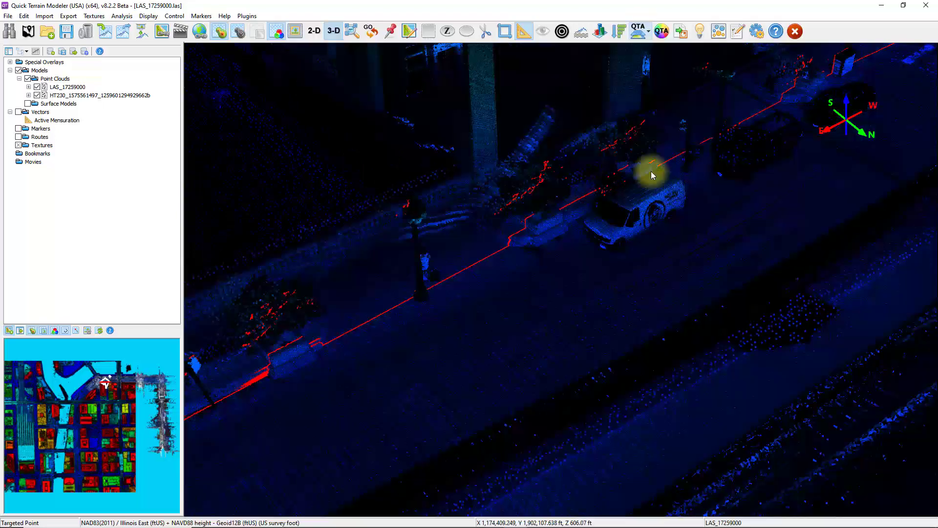
click(522, 31)
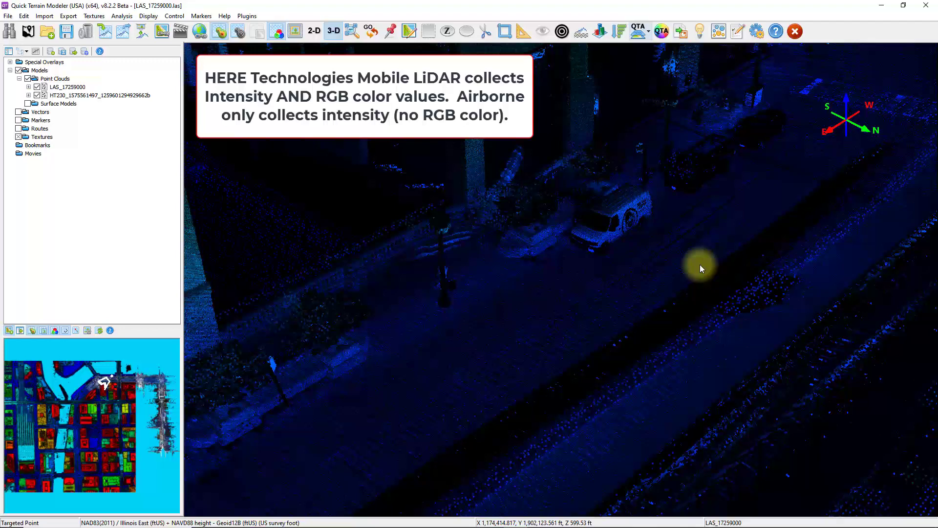
click(220, 31)
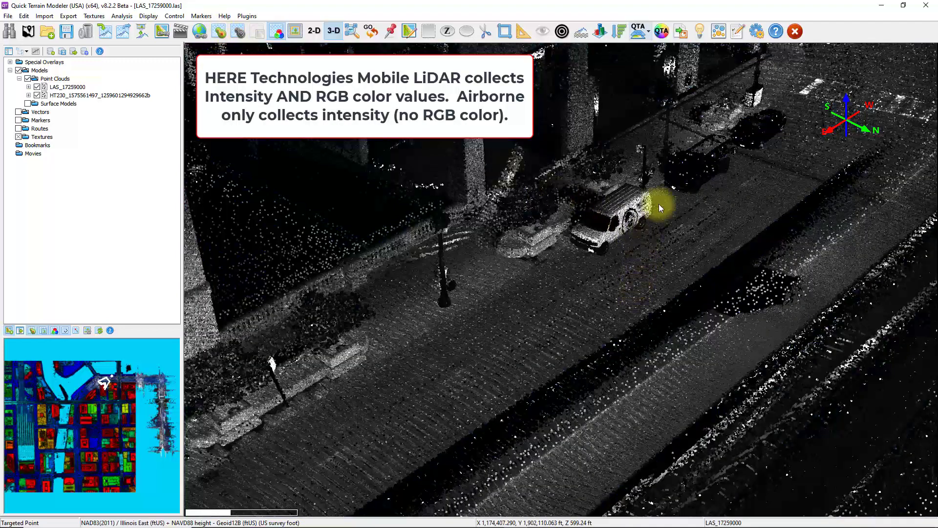
Raise Global Brightness in the Lighting Manager, then pull out to the downtown riverfront overview
click(698, 30)
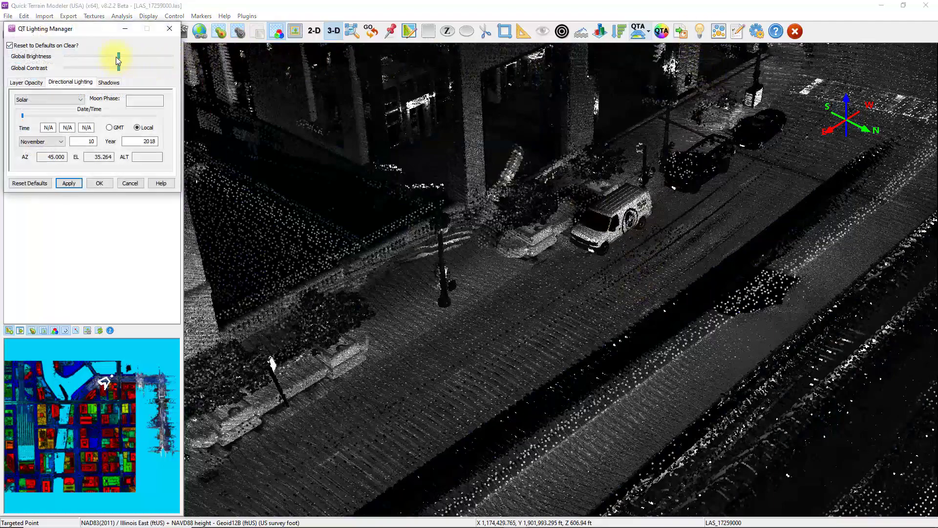
drag(118, 57, 136, 55)
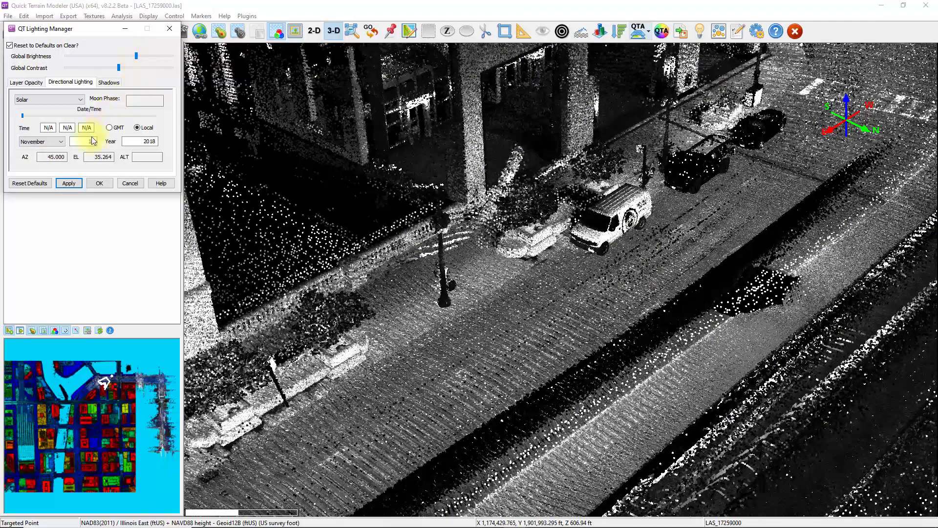
click(99, 183)
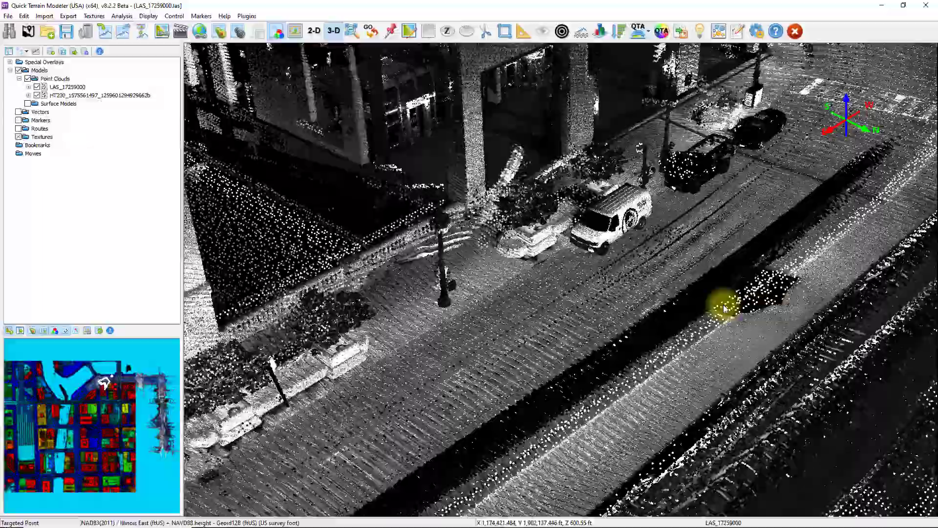
drag(725, 308, 653, 337)
scroll(521, 298, down, 6)
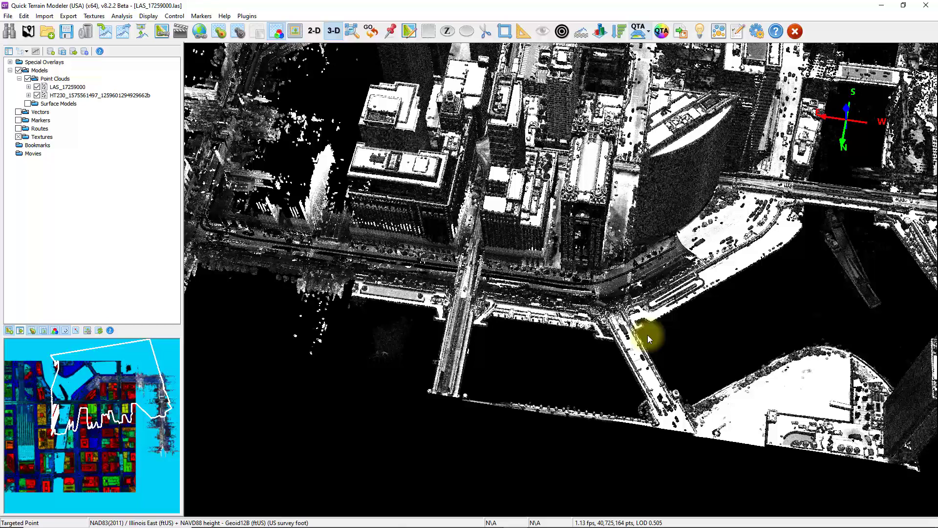
click(22, 17)
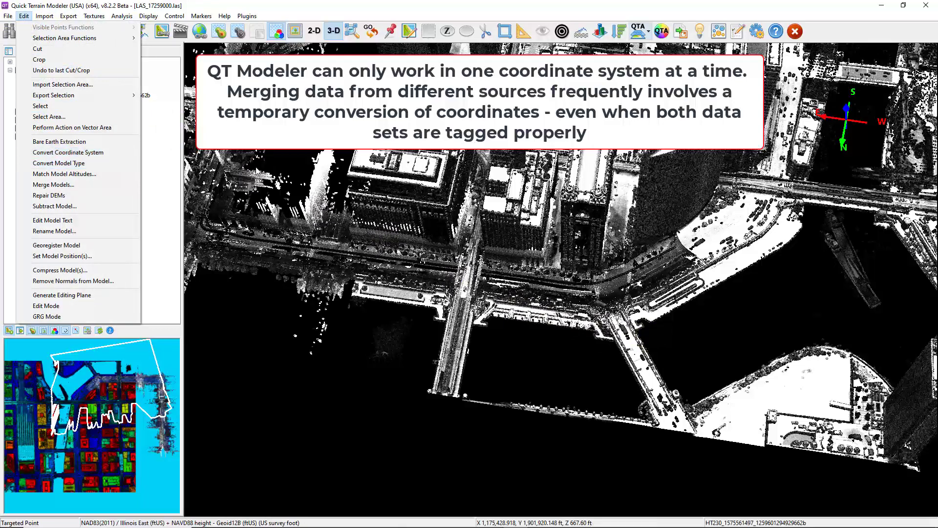
click(363, 172)
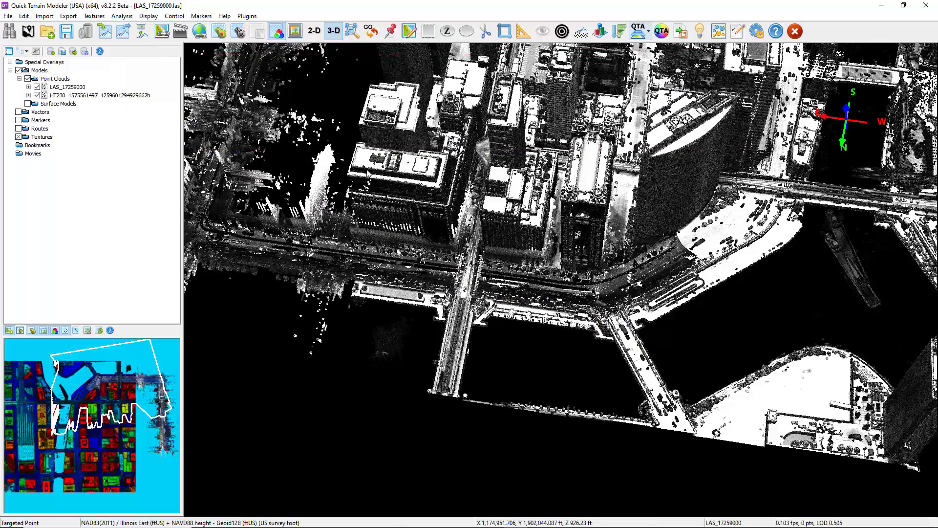